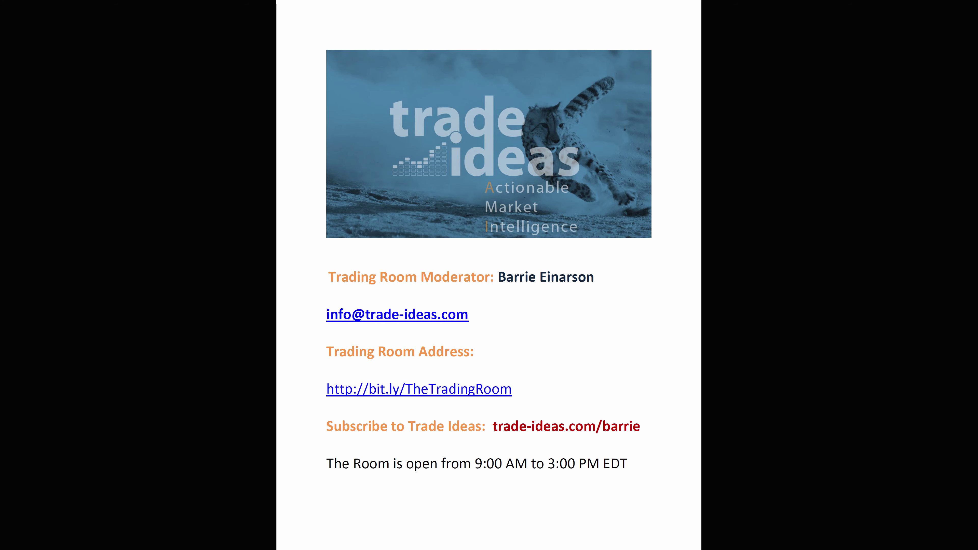
Step: Move the Trade Ideas Pro main window onto the screen so its menu bar spans the top
left_click_drag(977, 39, 425, 12)
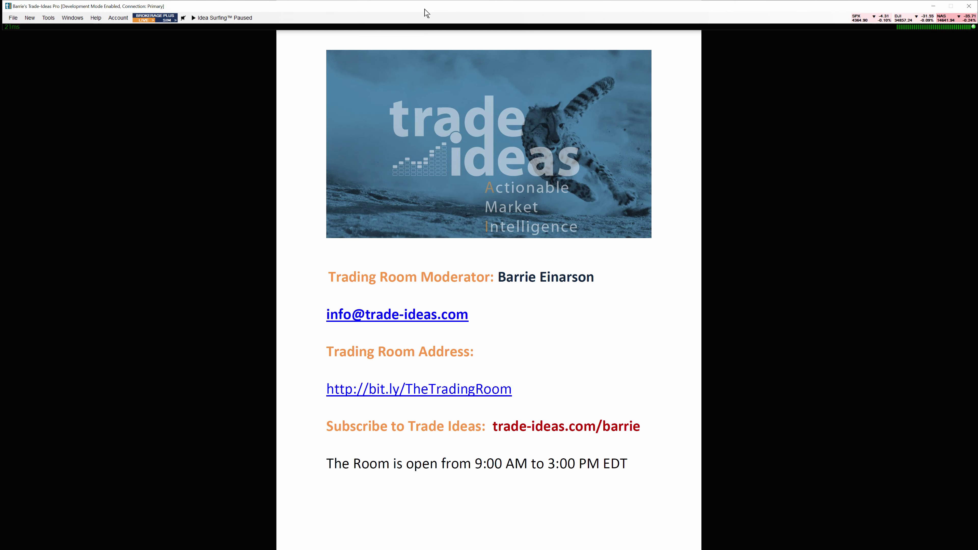
Step: Open a New Channel window with the docked Channel Bar from the New menu
left_click(30, 18)
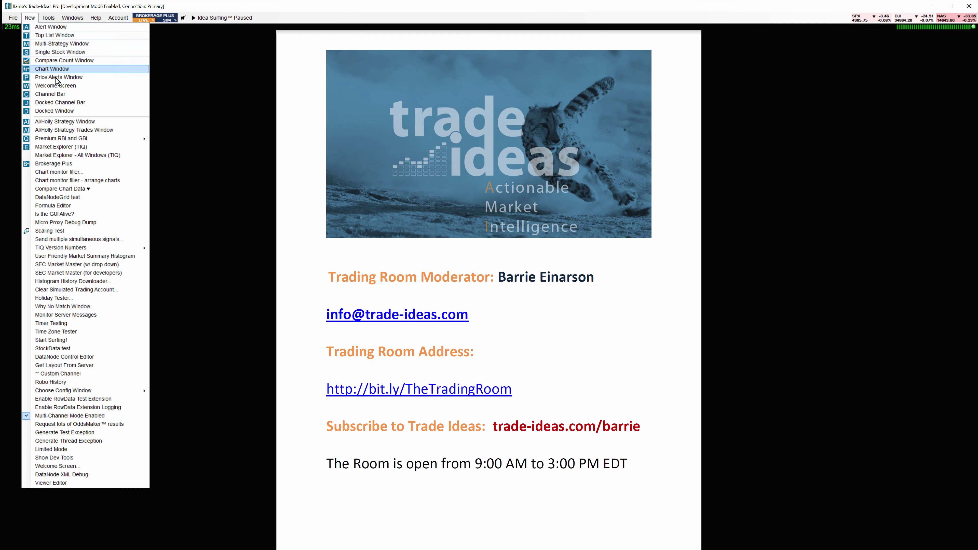
left_click(59, 104)
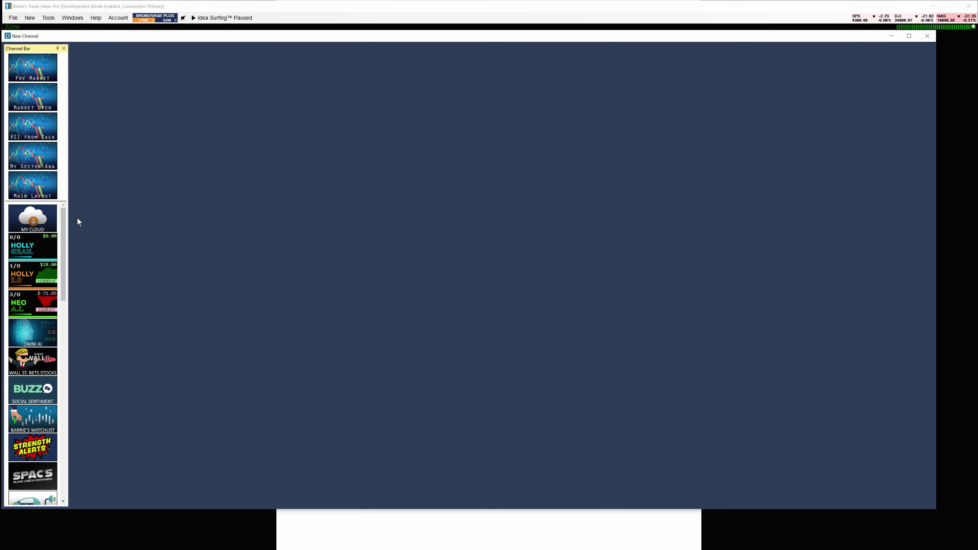
Step: Load the NFT & CRYPTO channel layout, then switch to the Momo Channel layout
left_click_drag(61, 254, 71, 328)
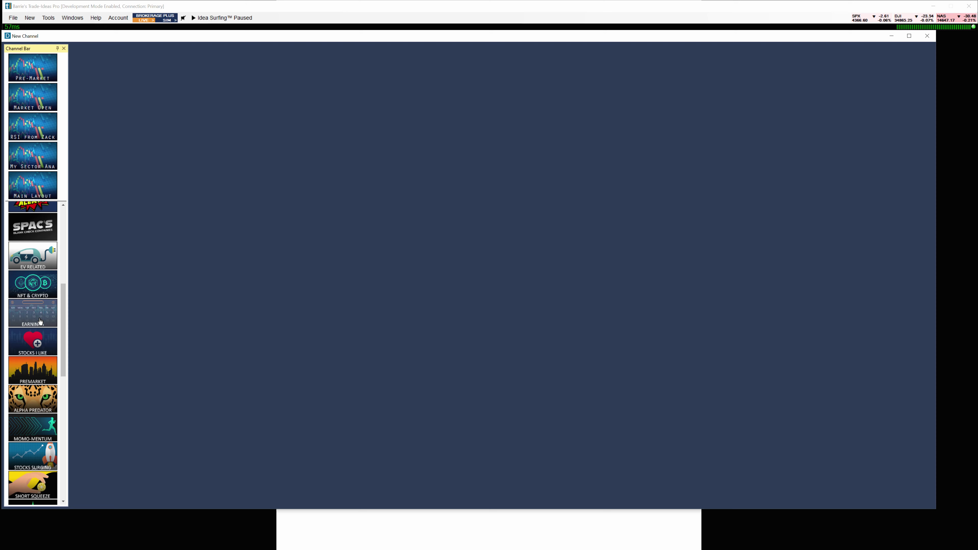
left_click(37, 289)
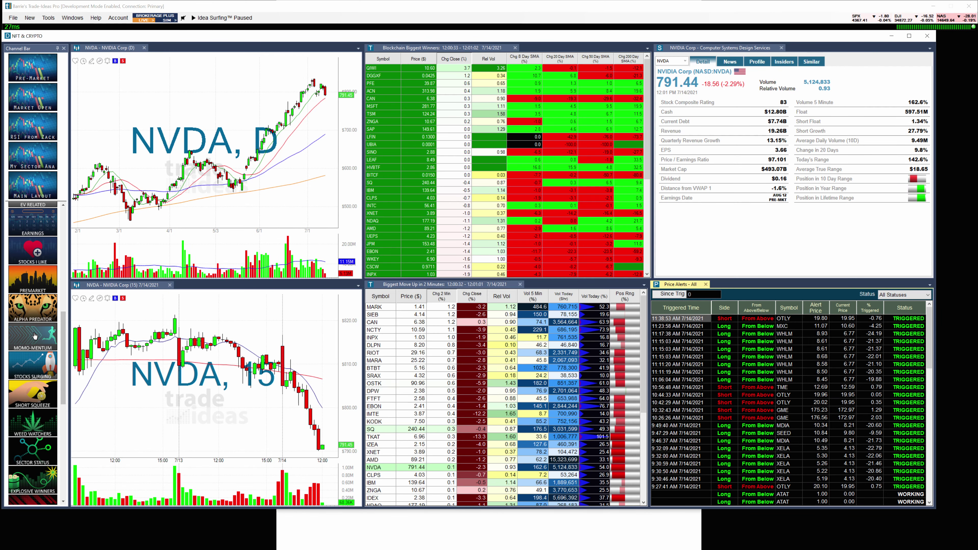
left_click(35, 336)
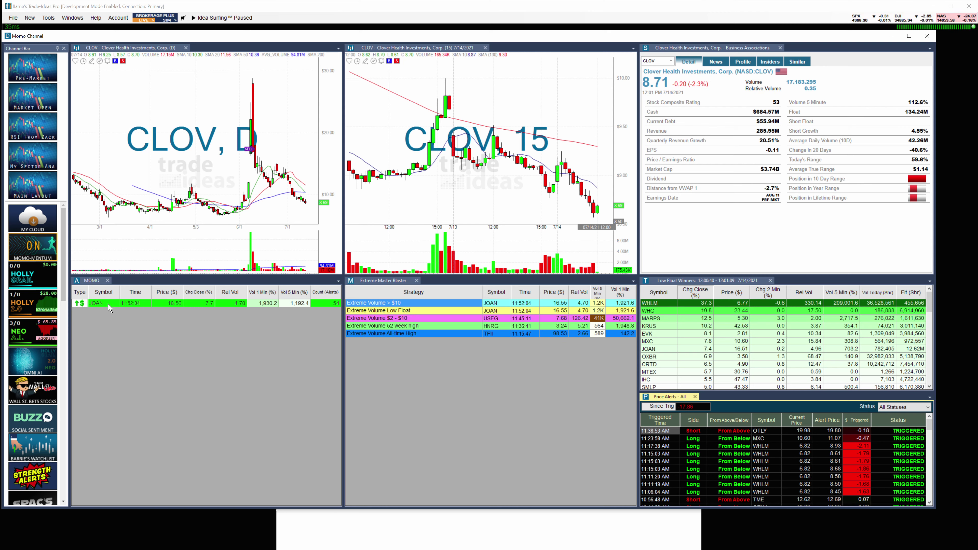
Step: Duplicate the MOMO alert window into a free floating window and save it to the cloud
right_click(199, 343)
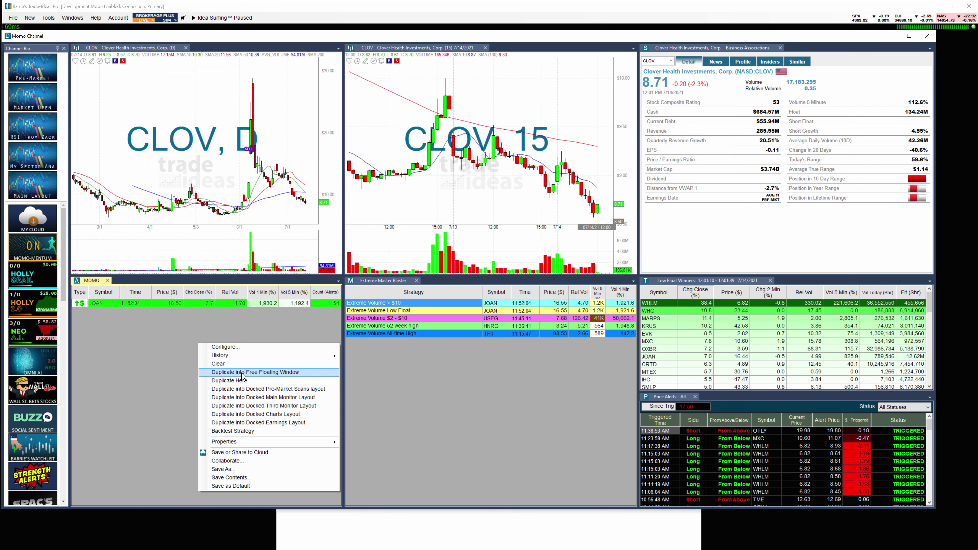
left_click(241, 372)
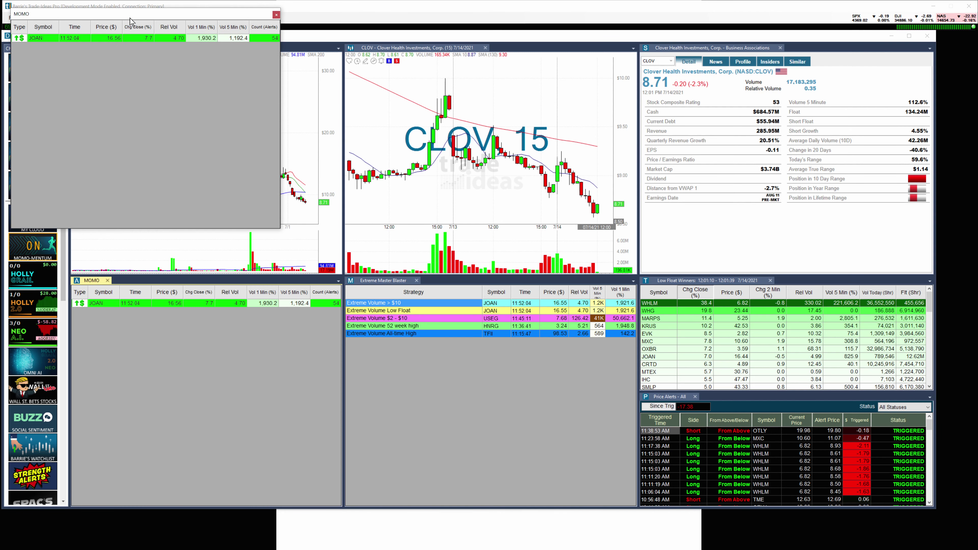
right_click(153, 116)
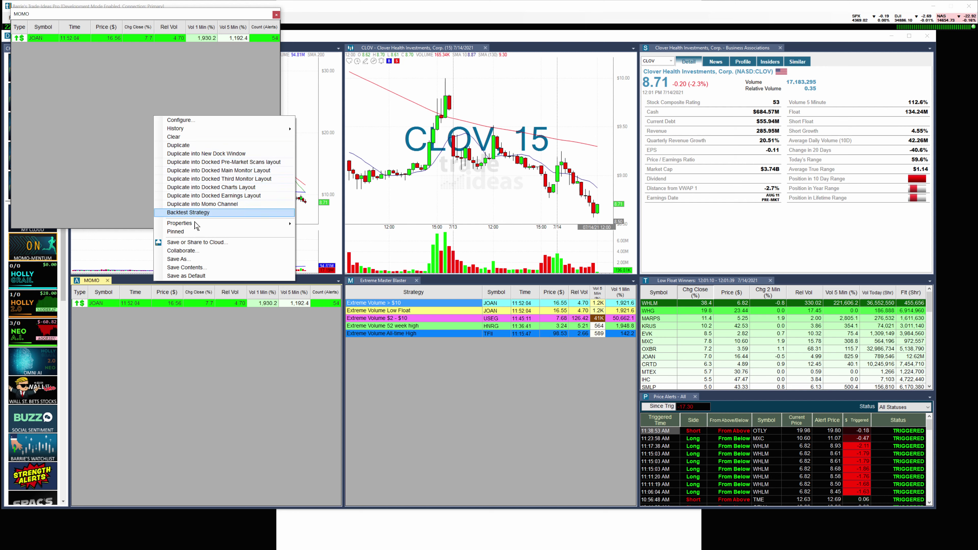
left_click(187, 242)
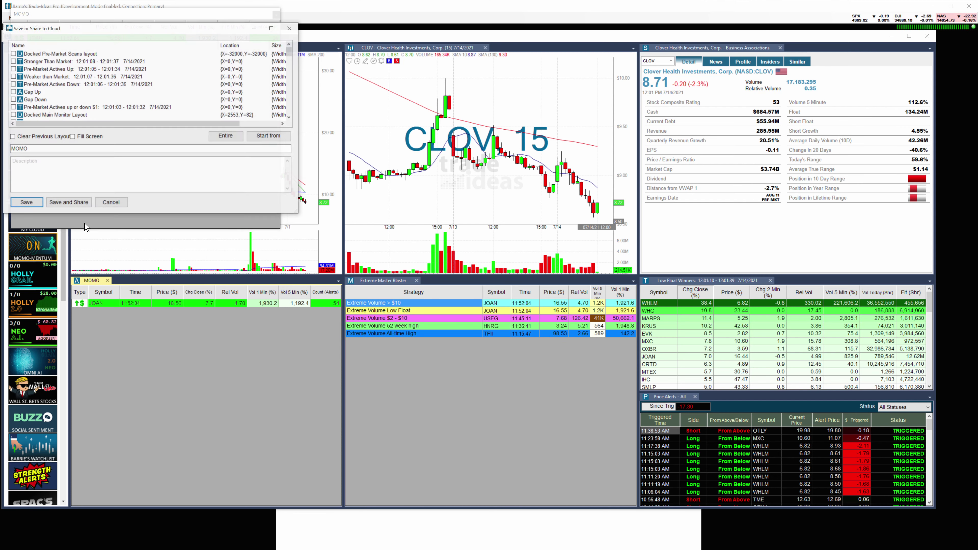
left_click(29, 204)
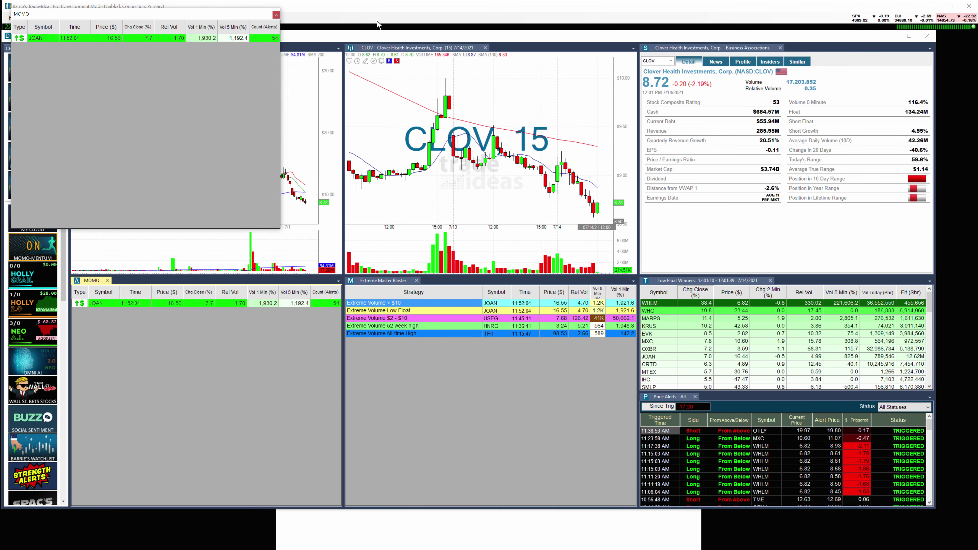
Step: Close the floating MOMO copy and load the Alpha Predator channel layout
left_click(276, 15)
left_click_drag(64, 270, 66, 347)
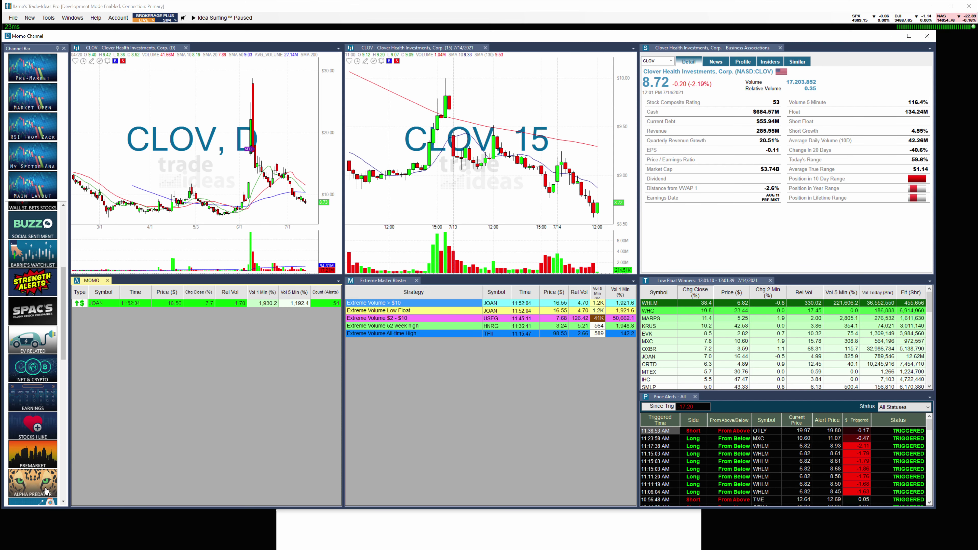
left_click(42, 490)
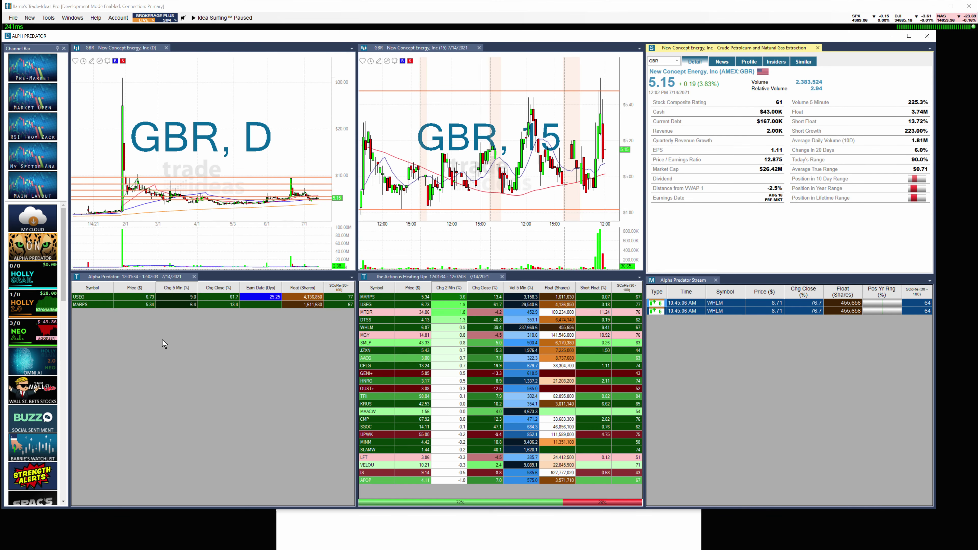
Step: Duplicate the Alpha Predator top list into a floating window, then close that copy
right_click(162, 344)
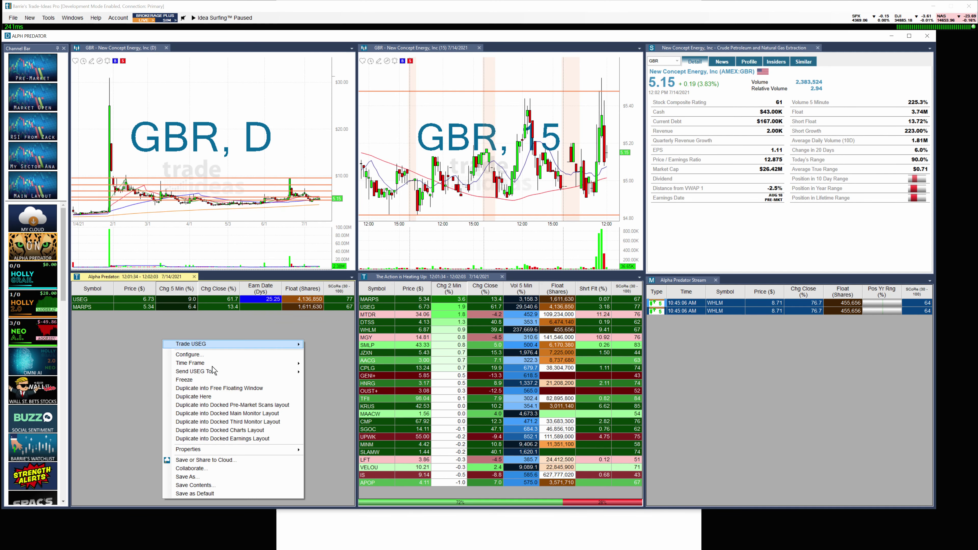
left_click(205, 392)
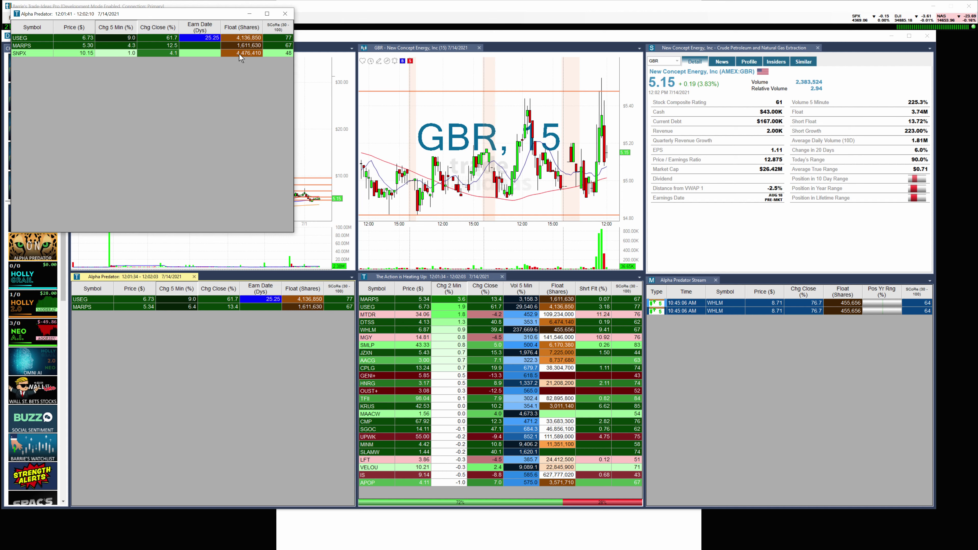
left_click(285, 14)
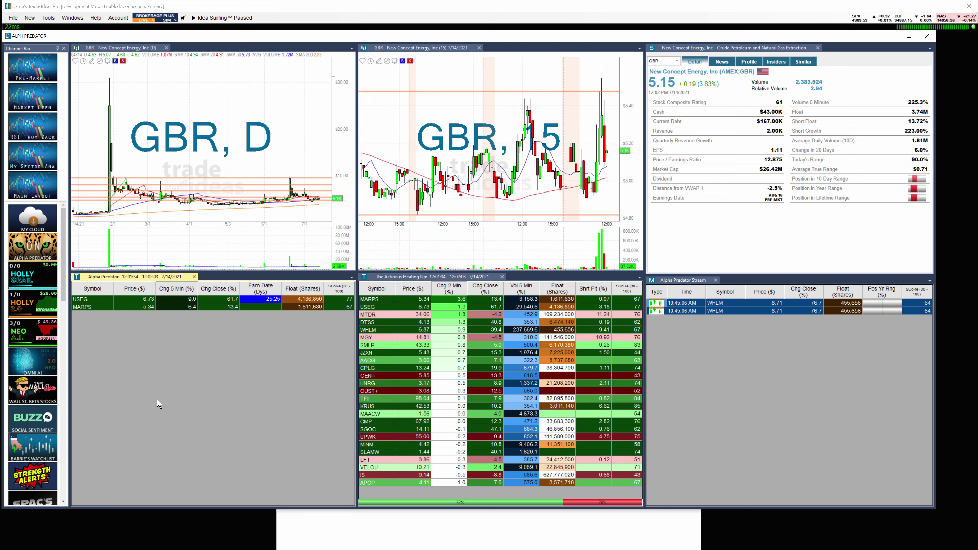
Step: Set the Alpha Predator top list's Window Specific price filter to Min 10, Max 100
right_click(169, 345)
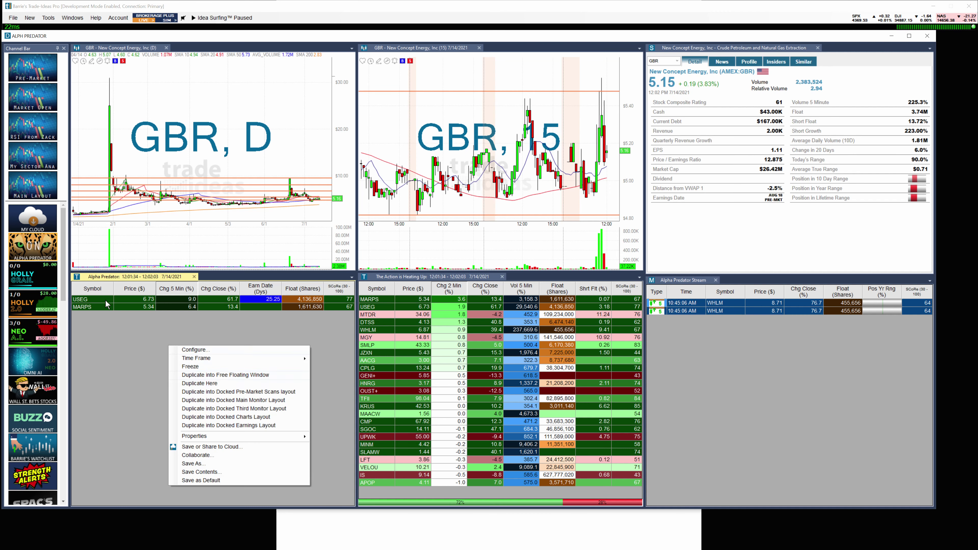
left_click(112, 323)
right_click(112, 323)
left_click(155, 329)
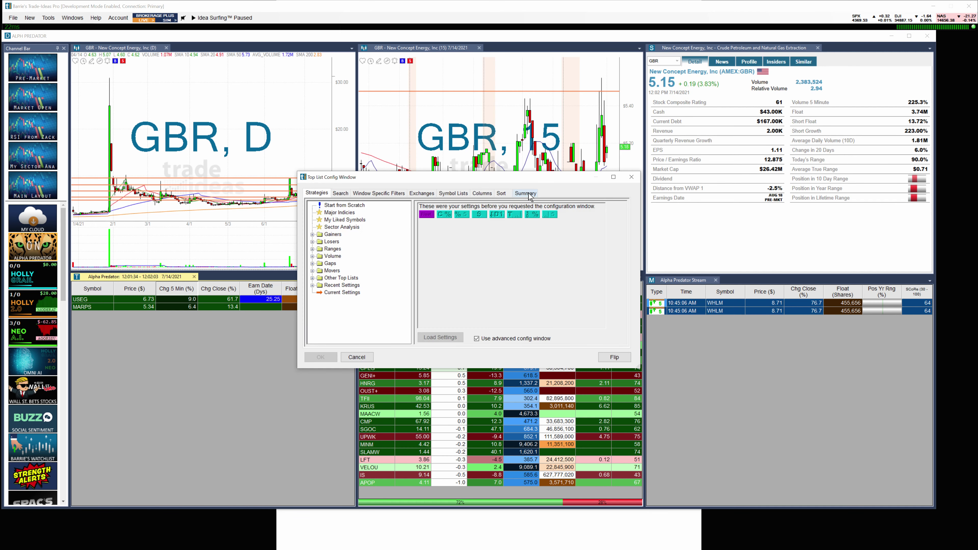
left_click(525, 193)
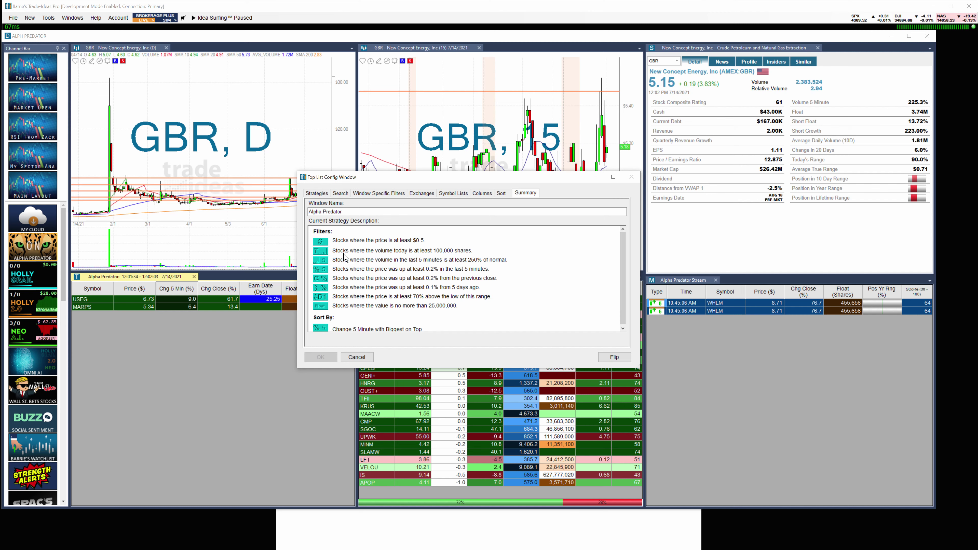
left_click(318, 244)
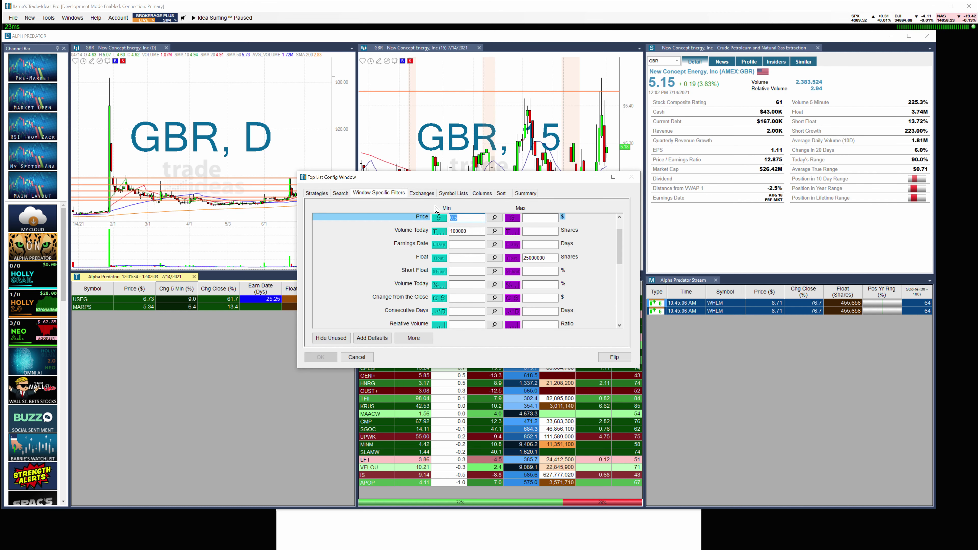
type("10")
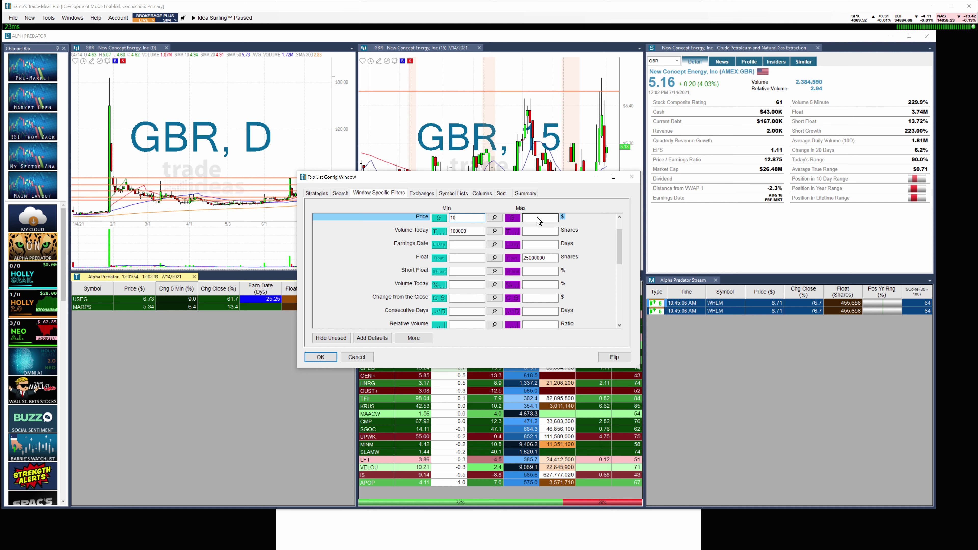
left_click(527, 218)
type("100")
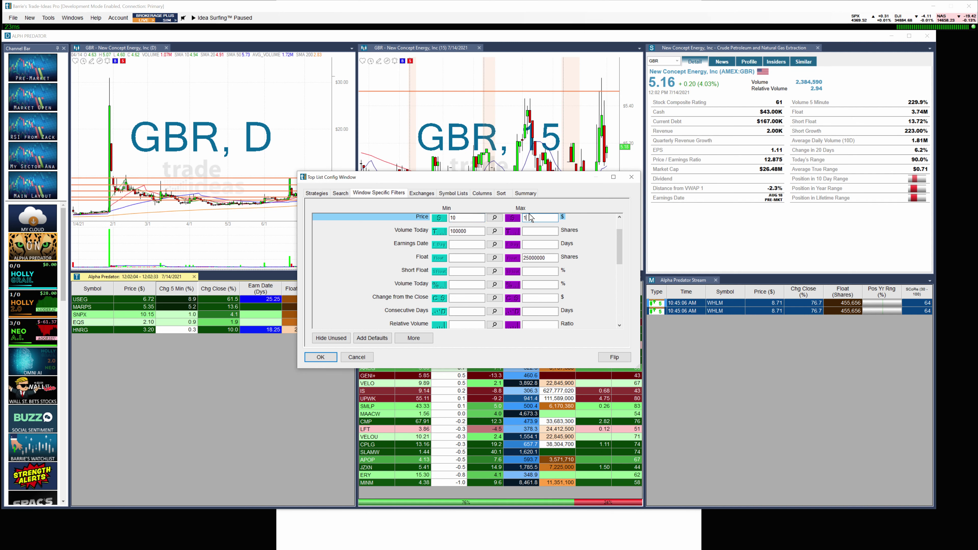
left_click(322, 358)
left_click(320, 358)
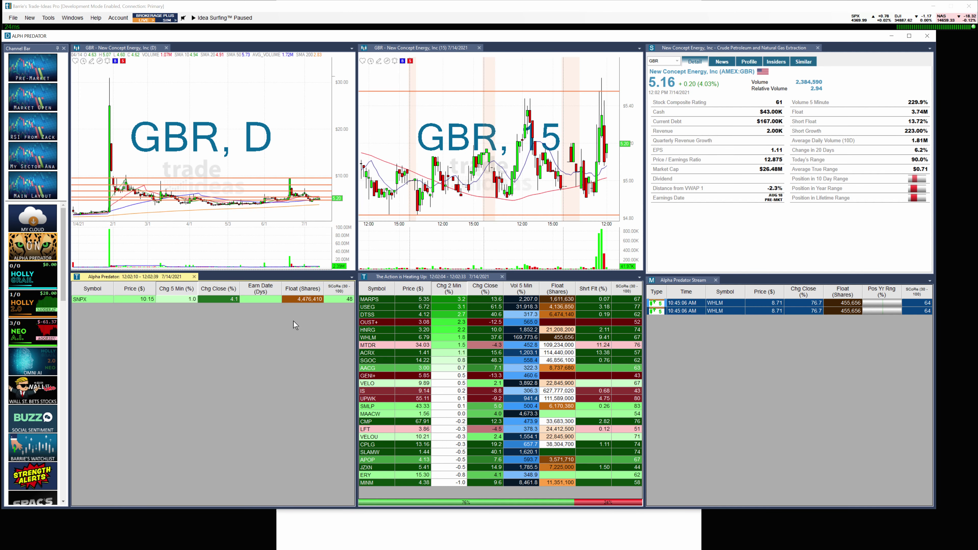
Step: Reopen the list's configuration to check the filter Summary, then cancel
right_click(148, 370)
left_click(184, 377)
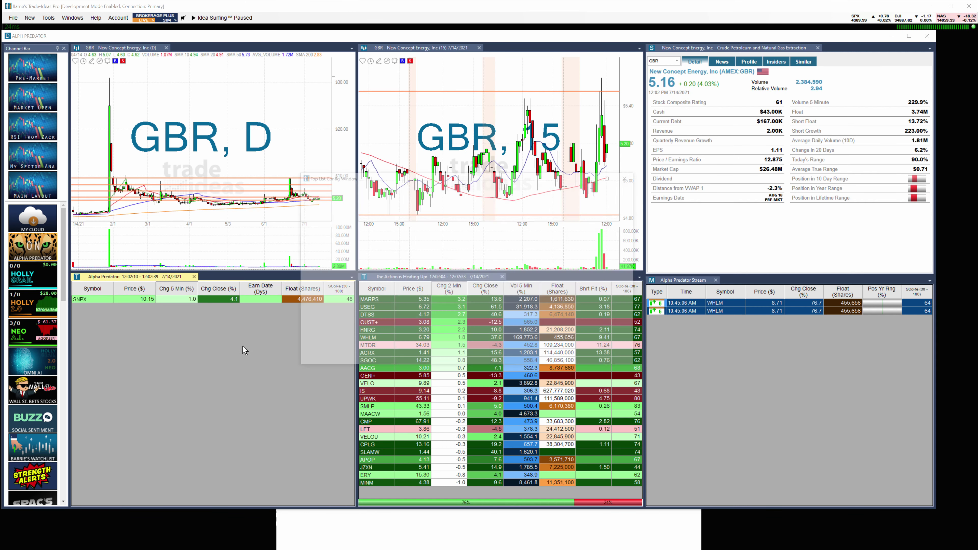
left_click(537, 192)
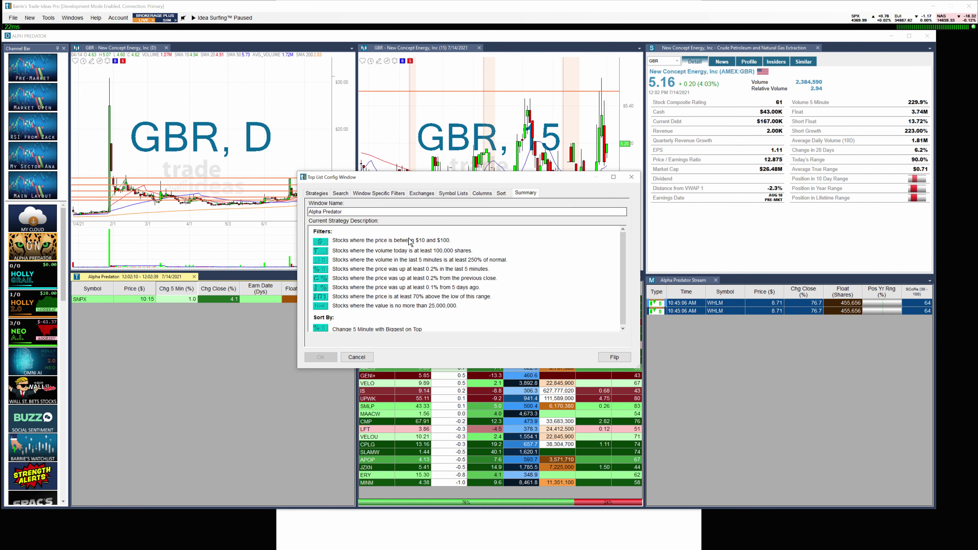
left_click(361, 357)
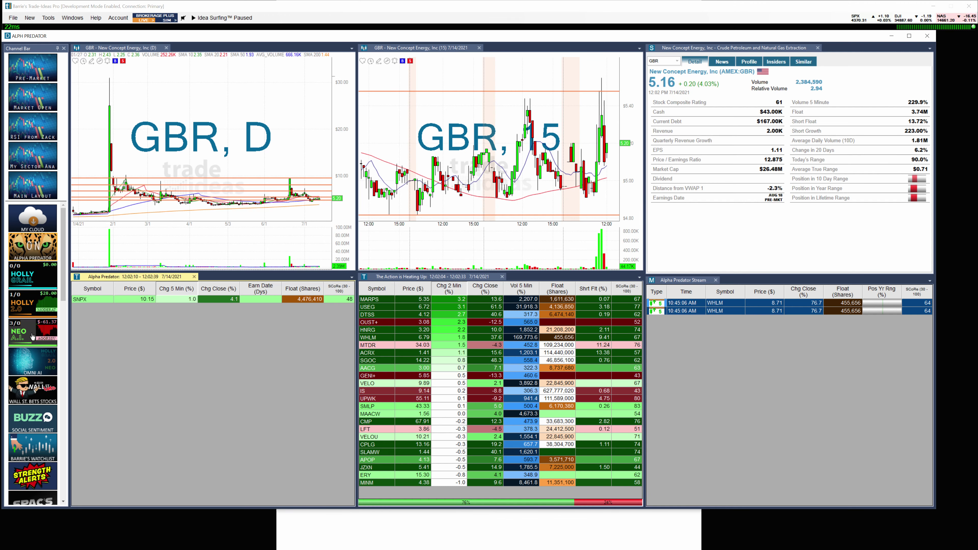
Step: Visit the EV RELATED channel layout, then reload the ALPHA PREDATOR layout
scroll(44, 437, "down", 2)
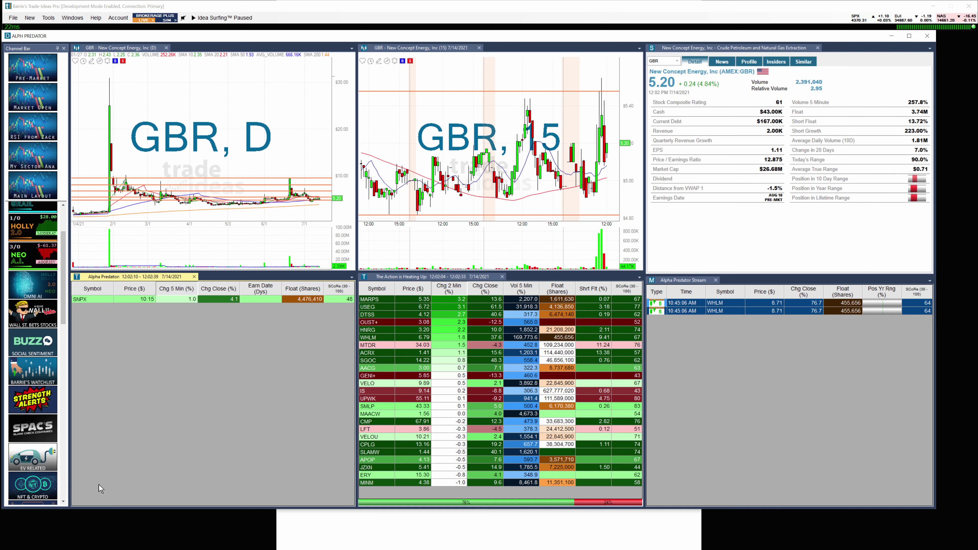
left_click(35, 460)
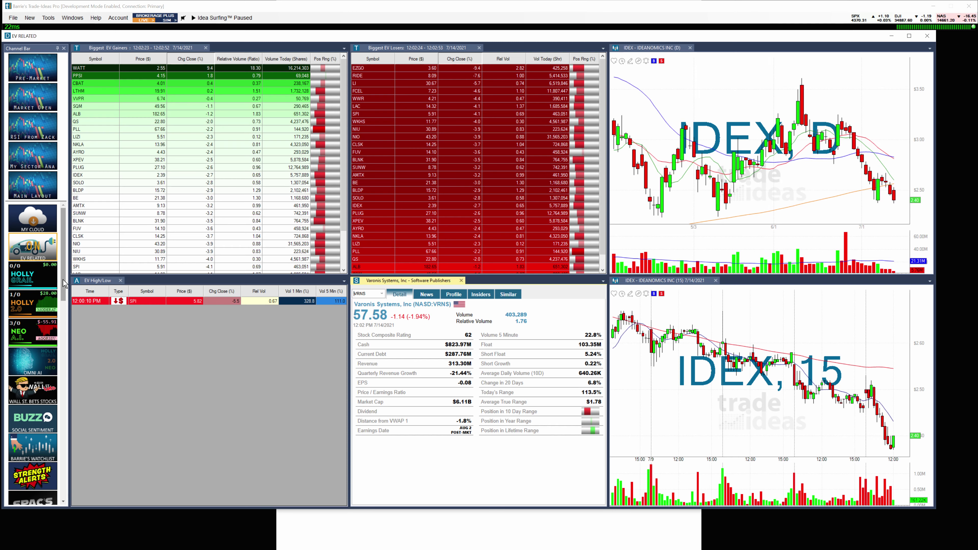
left_click_drag(65, 284, 74, 383)
left_click(34, 329)
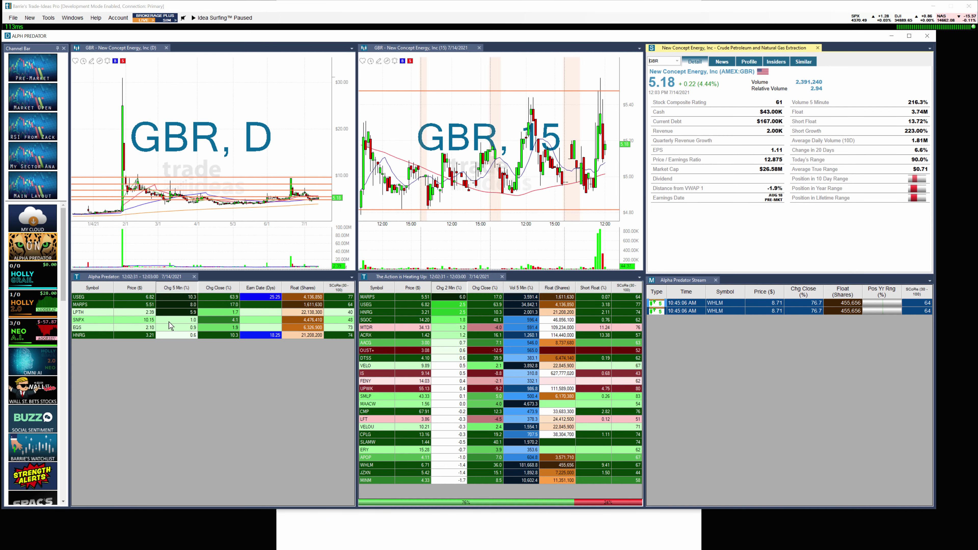
right_click(165, 325)
left_click(191, 339)
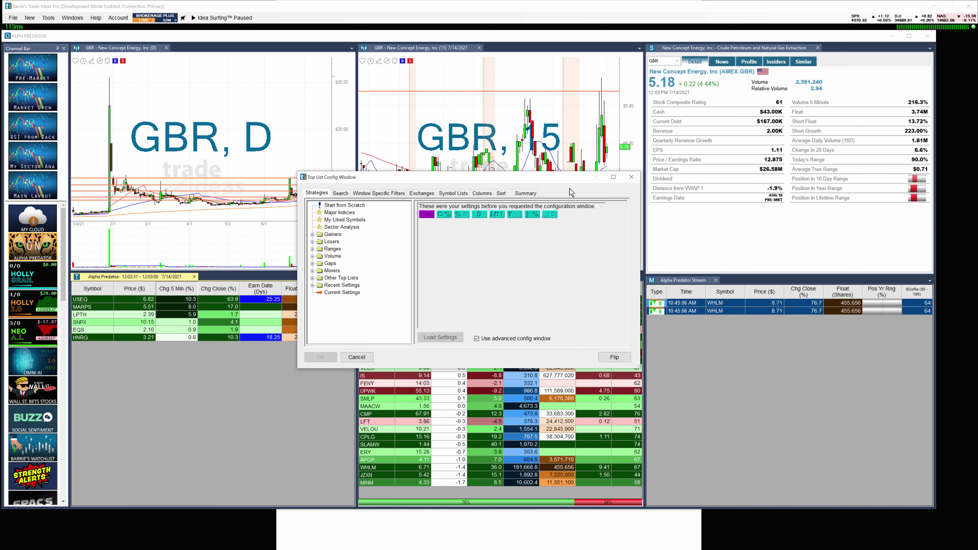
left_click(527, 194)
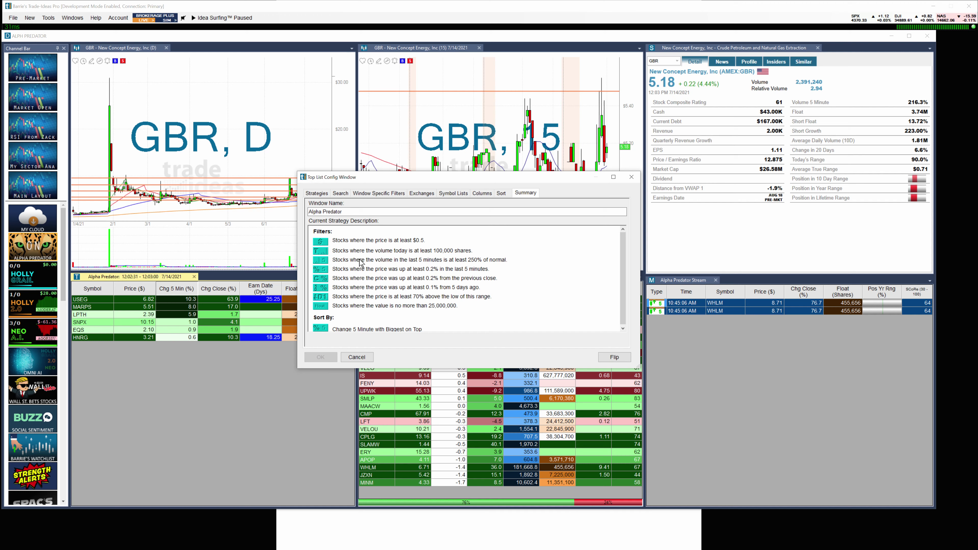
left_click(632, 177)
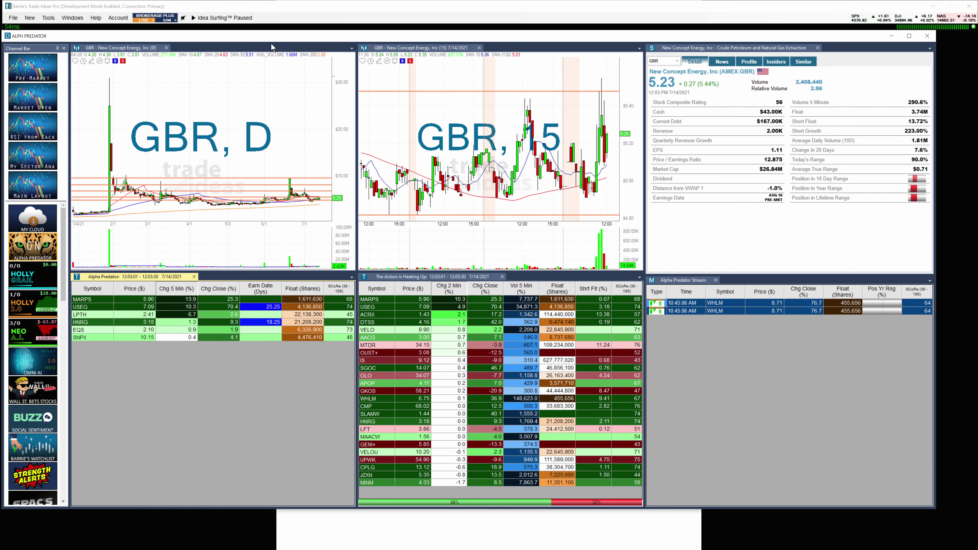
Step: Add a Docked Channel Bar, then close the Alpha Predator layout window
left_click_drag(294, 36, 296, 37)
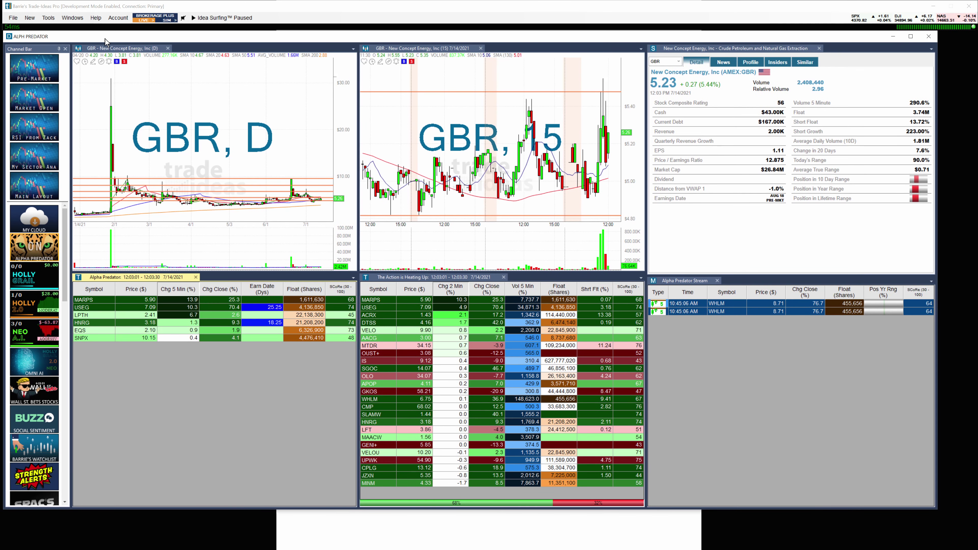
left_click(33, 20)
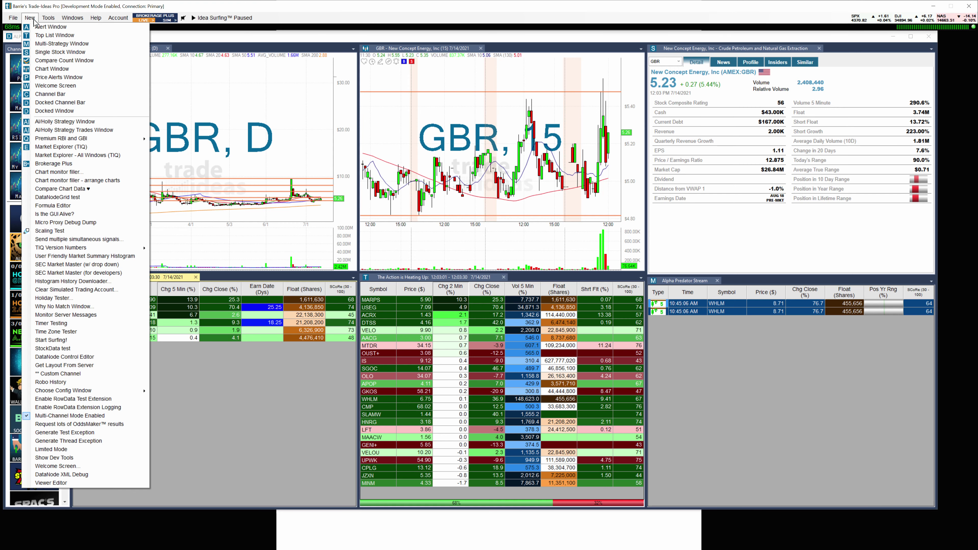
left_click(61, 103)
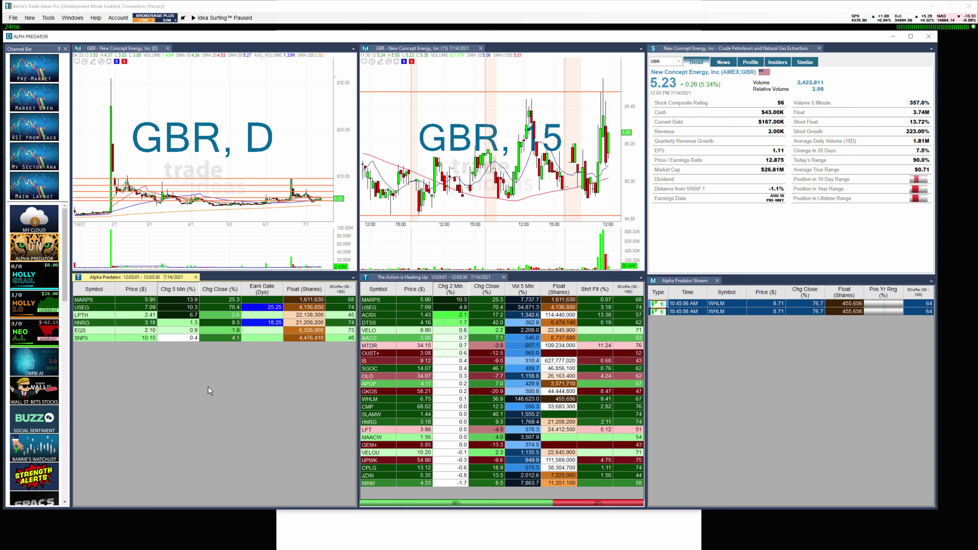
left_click(928, 38)
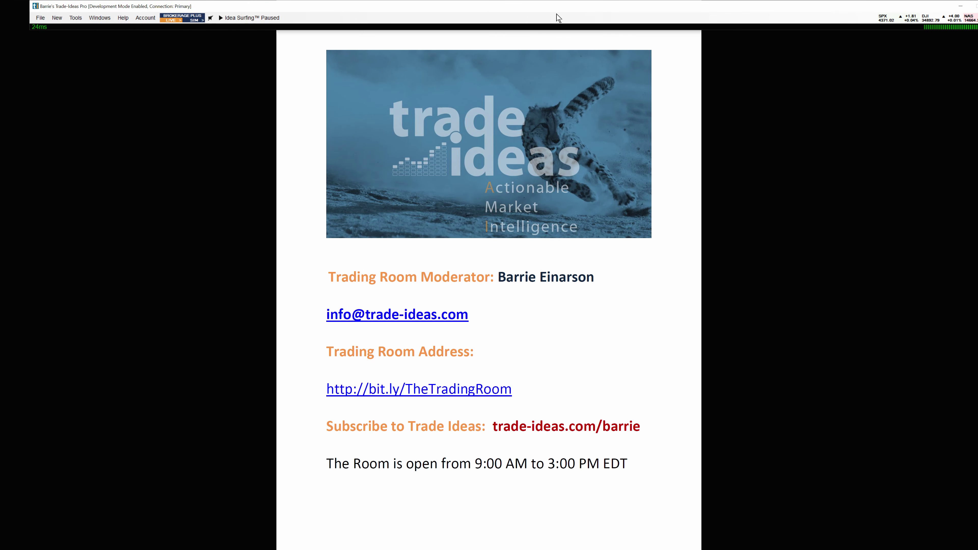
Step: Minimize the Trade Ideas Pro main window
left_click(933, 6)
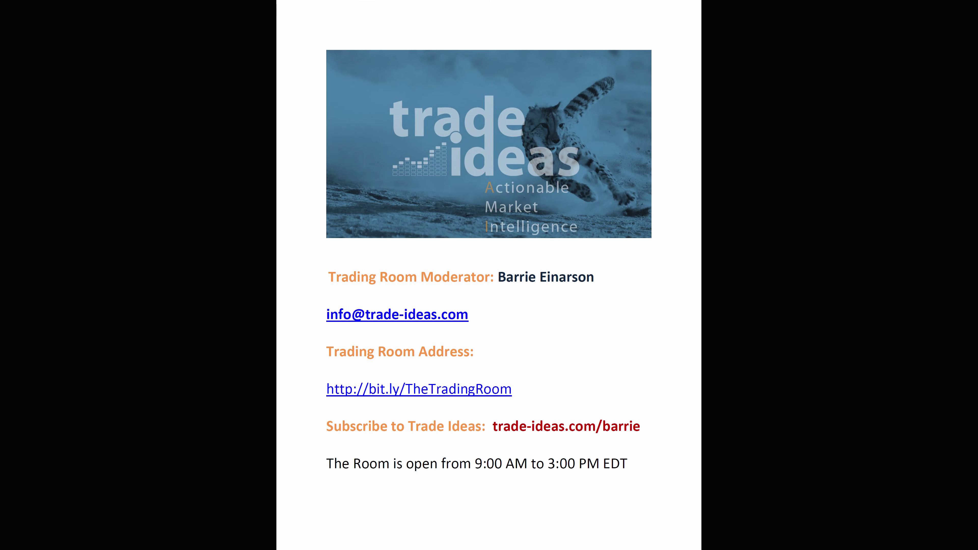